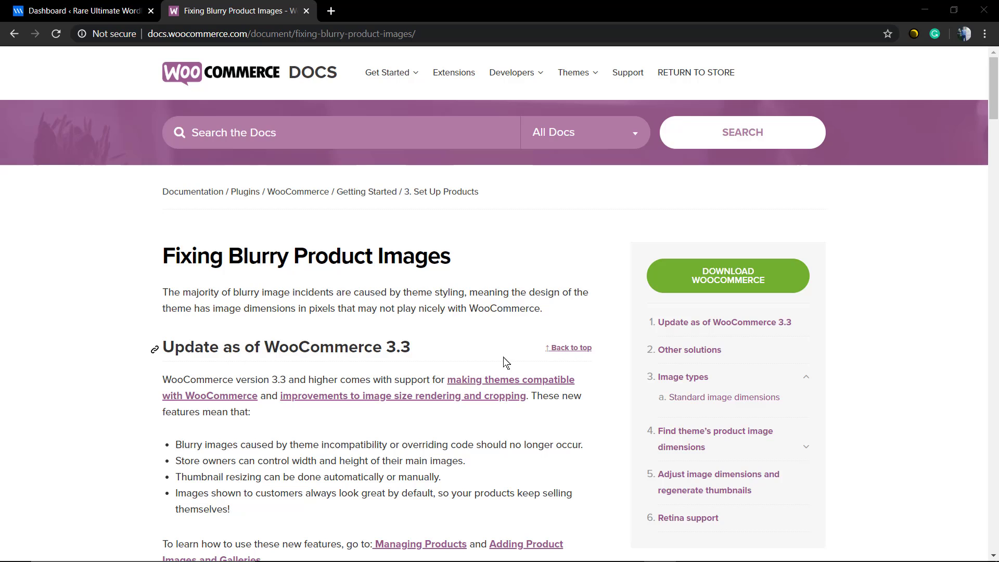
# - Review the Rare Shop page's 9 product images in a separate tab, then return to the Dashboard
pyautogui.click(77, 11)
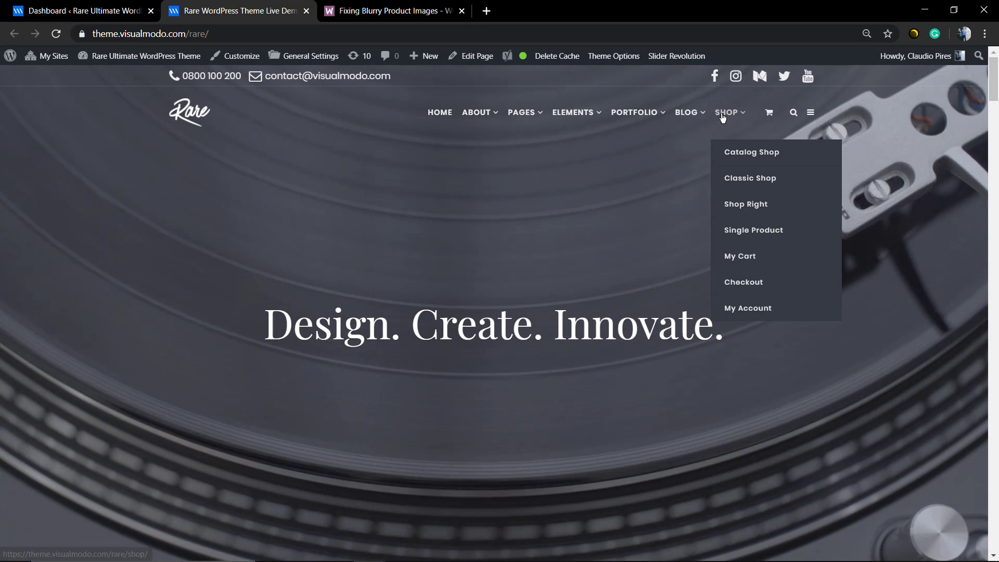
pyautogui.click(726, 112)
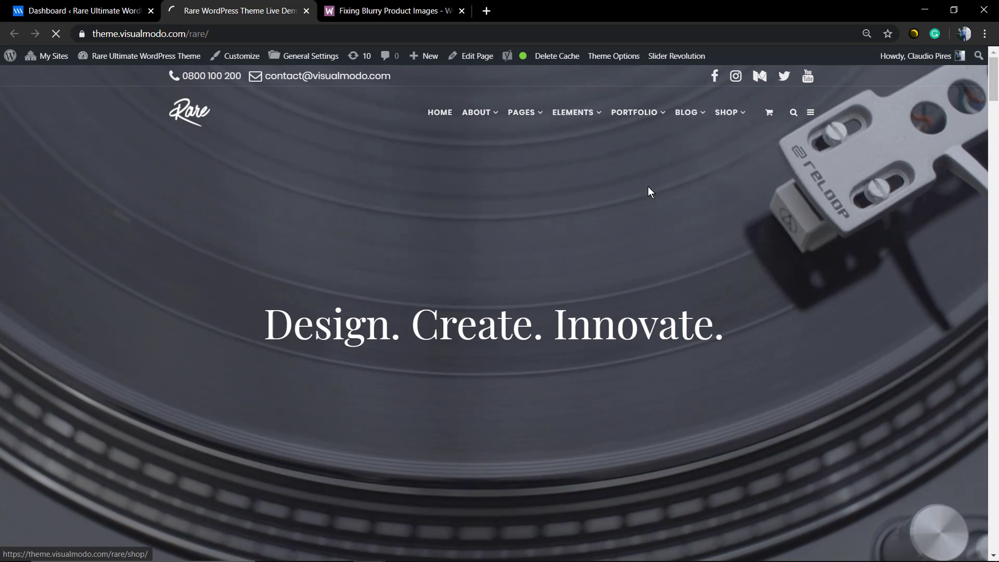
pyautogui.scroll(-4, 112, 350)
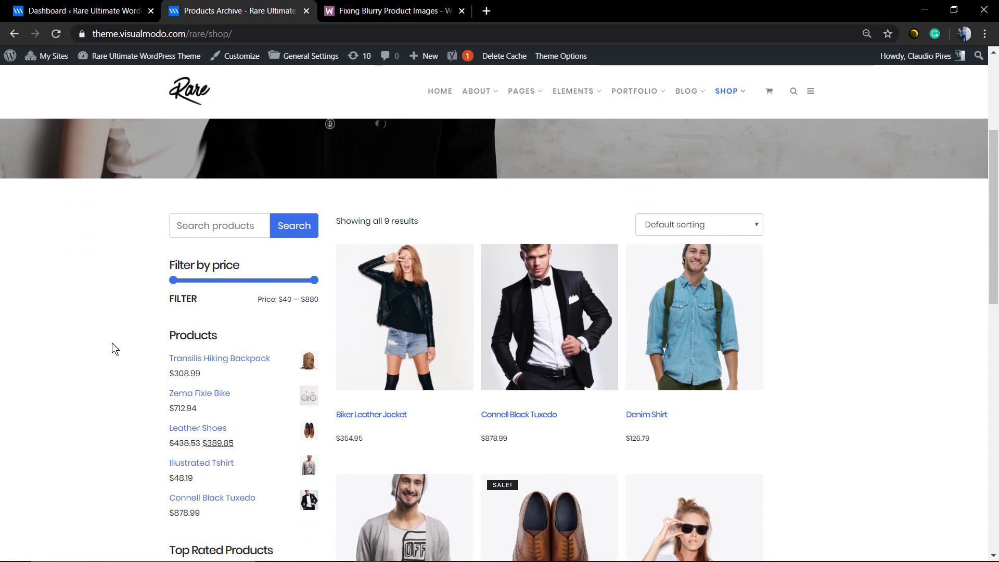
pyautogui.scroll(-6, 849, 325)
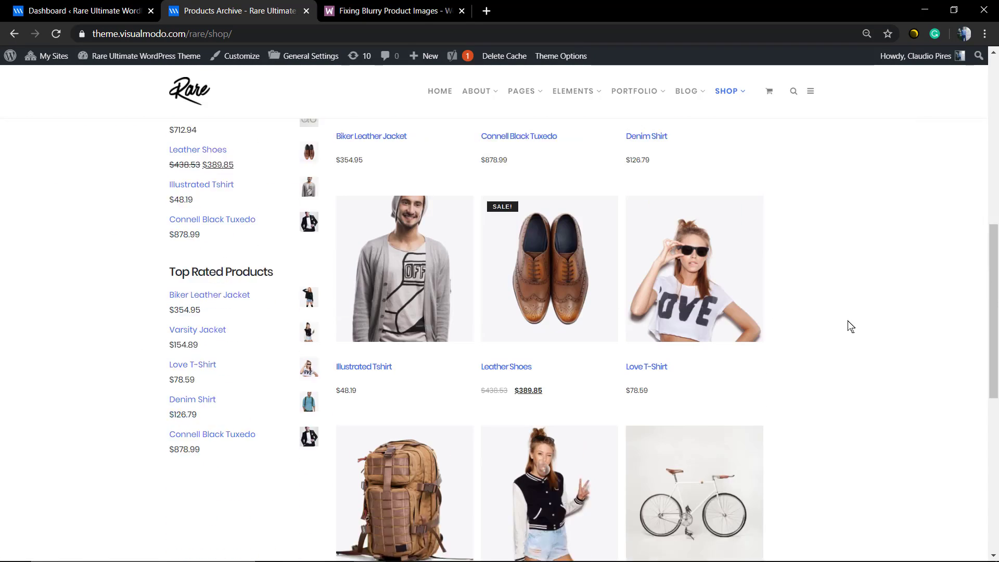
pyautogui.scroll(-2, 536, 291)
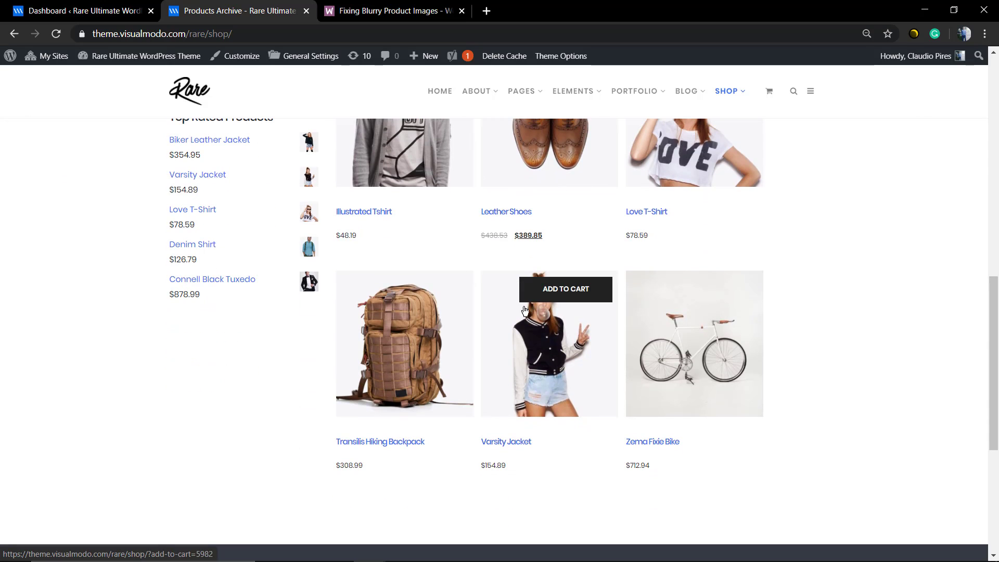
pyautogui.scroll(-5, 221, 407)
pyautogui.scroll(3, 221, 406)
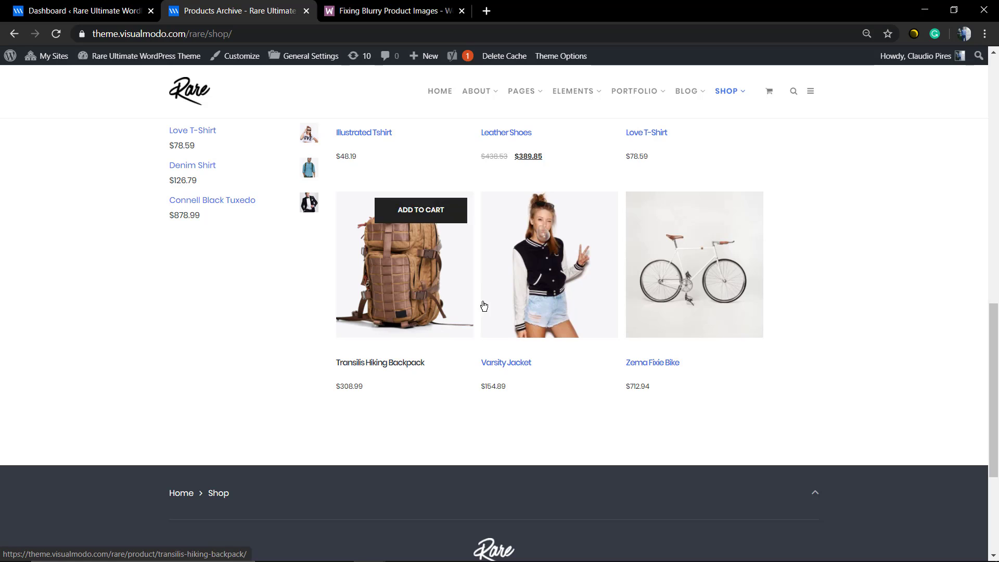
pyautogui.scroll(4, 281, 384)
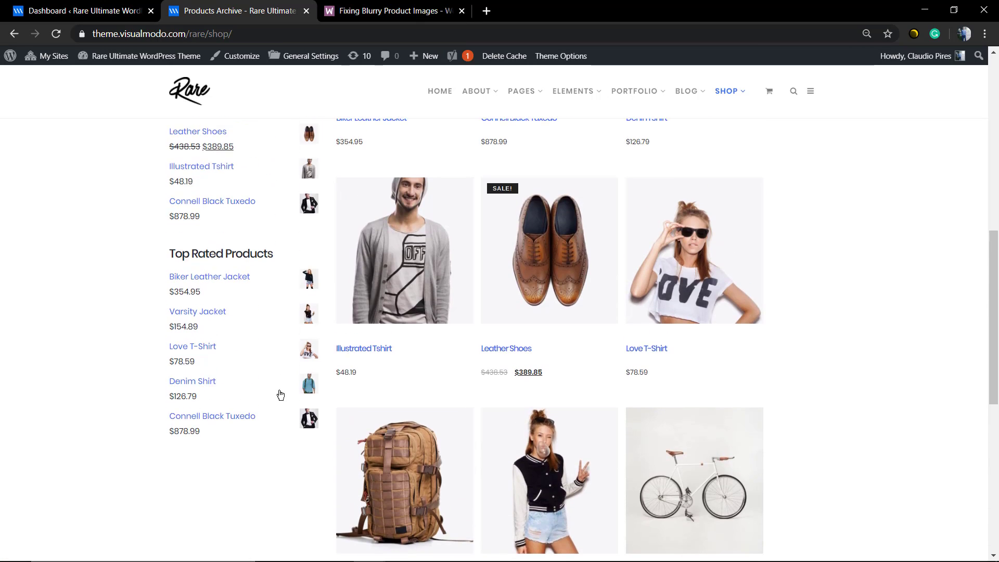
pyautogui.scroll(6, 281, 394)
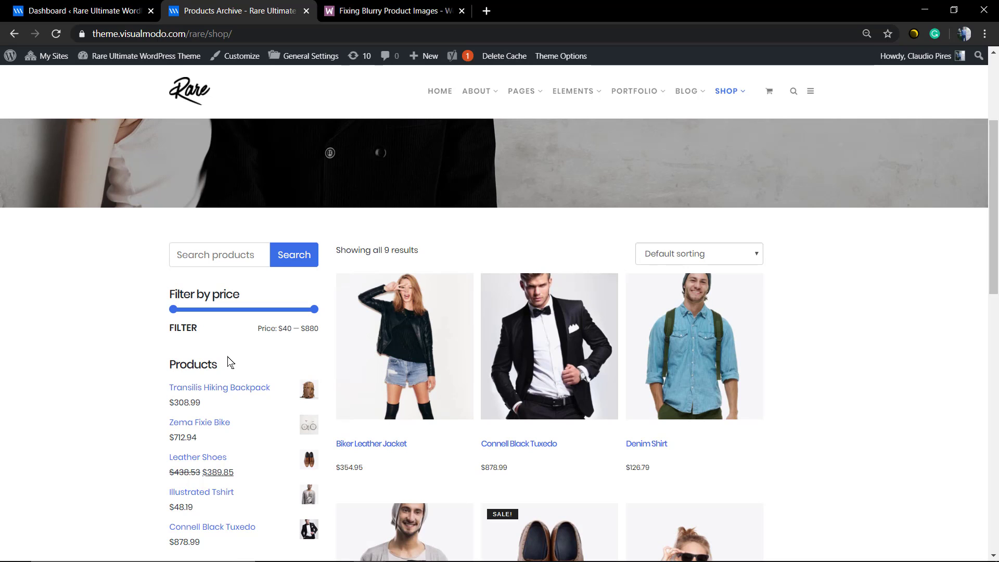
pyautogui.scroll(4, 230, 362)
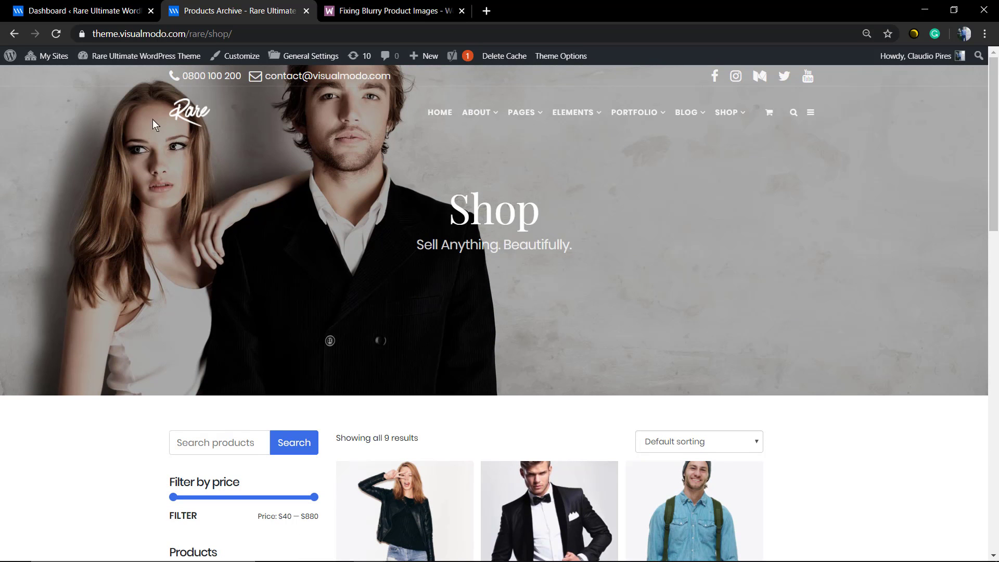
pyautogui.click(108, 10)
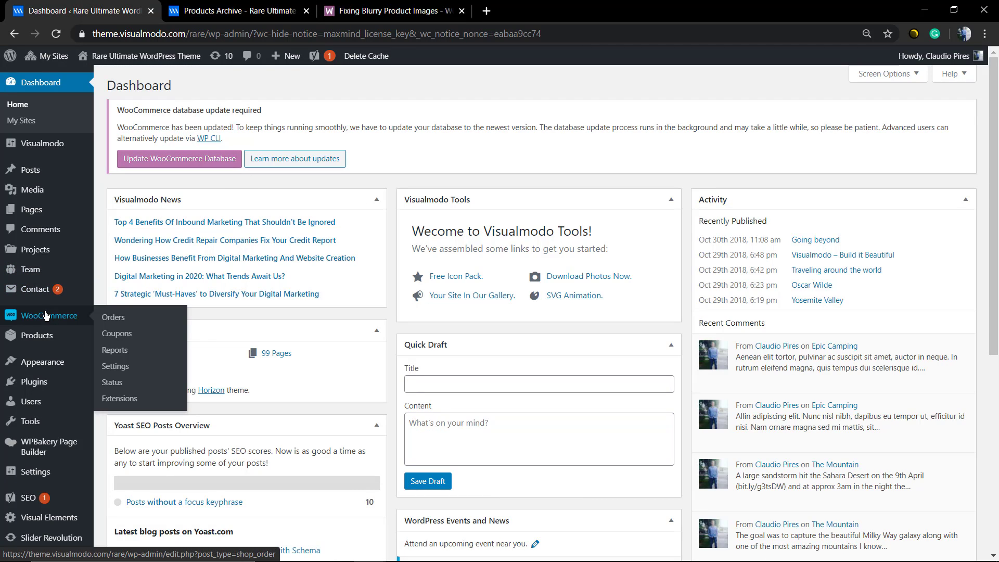
# - Look over the All Products list, then go to the Media Library
pyautogui.click(36, 335)
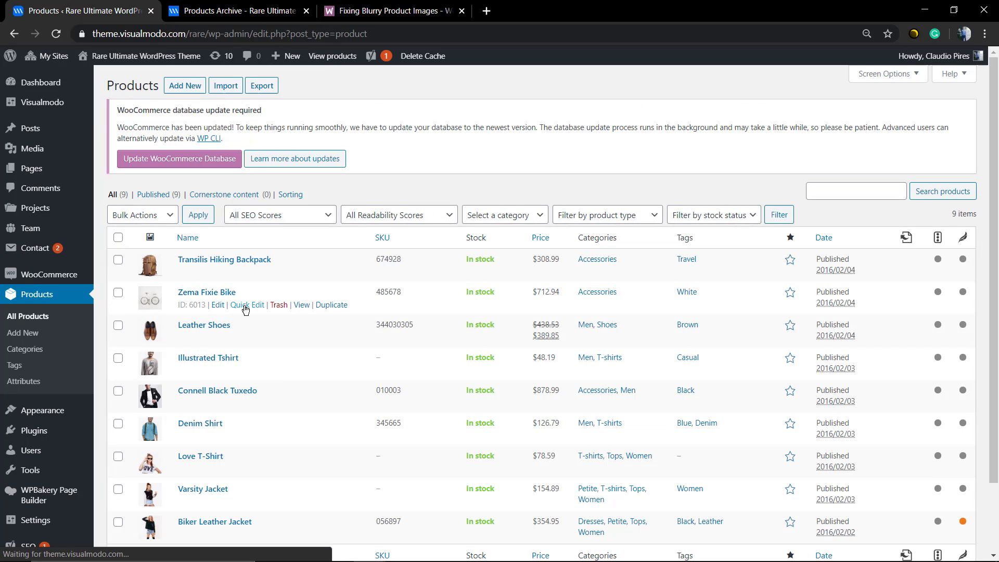
pyautogui.scroll(-2, 270, 299)
pyautogui.scroll(2, 281, 297)
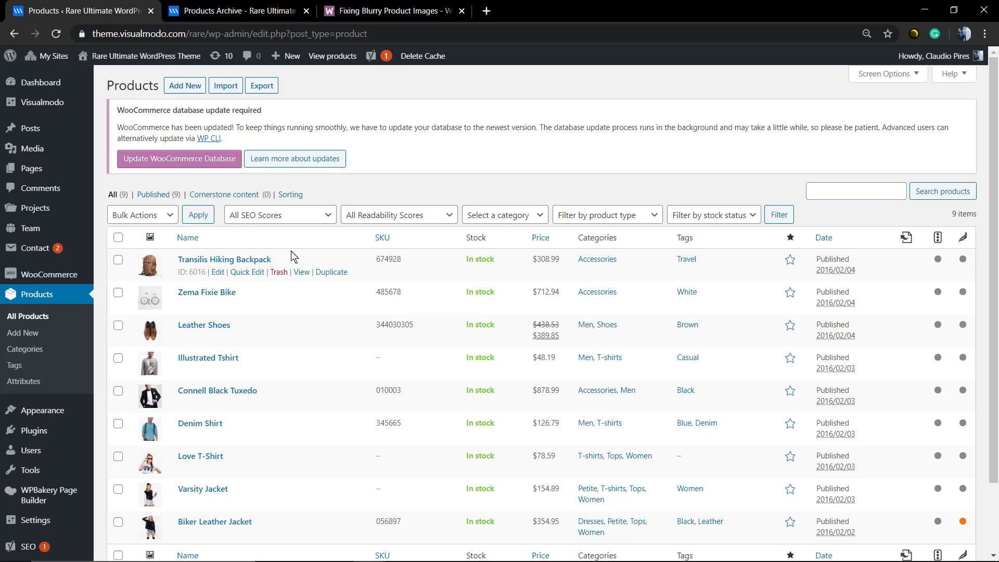
pyautogui.click(36, 158)
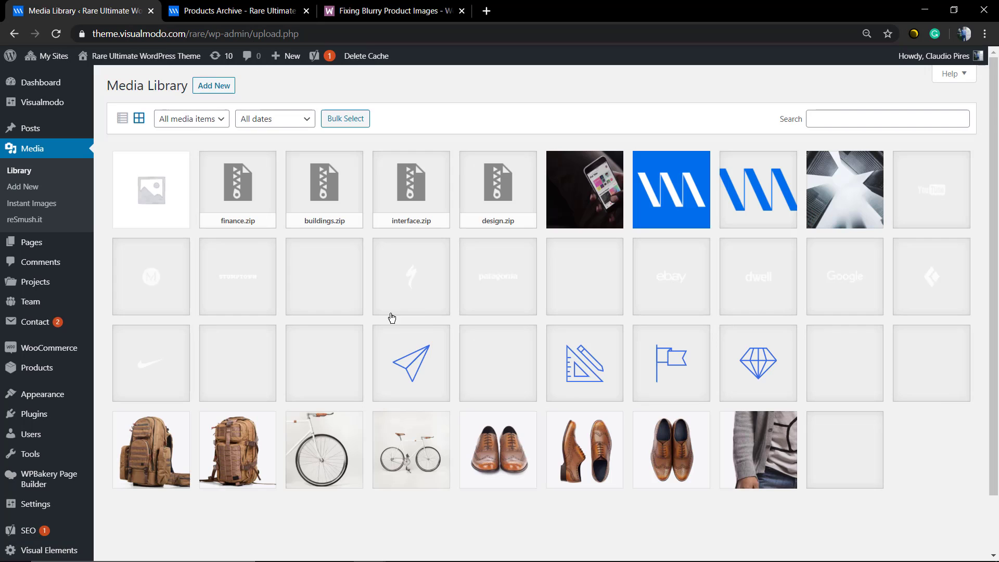
pyautogui.scroll(-2, 457, 322)
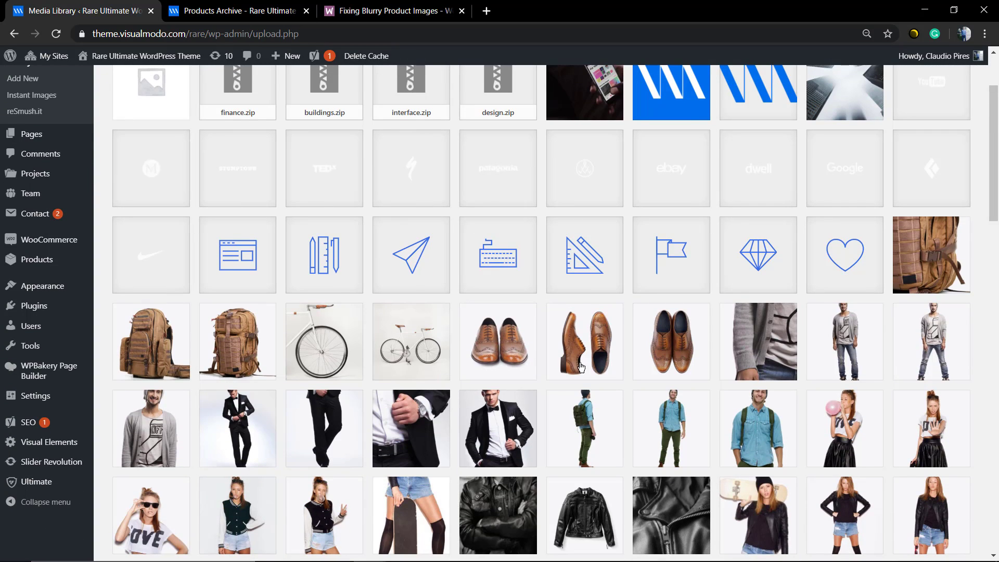
pyautogui.click(518, 421)
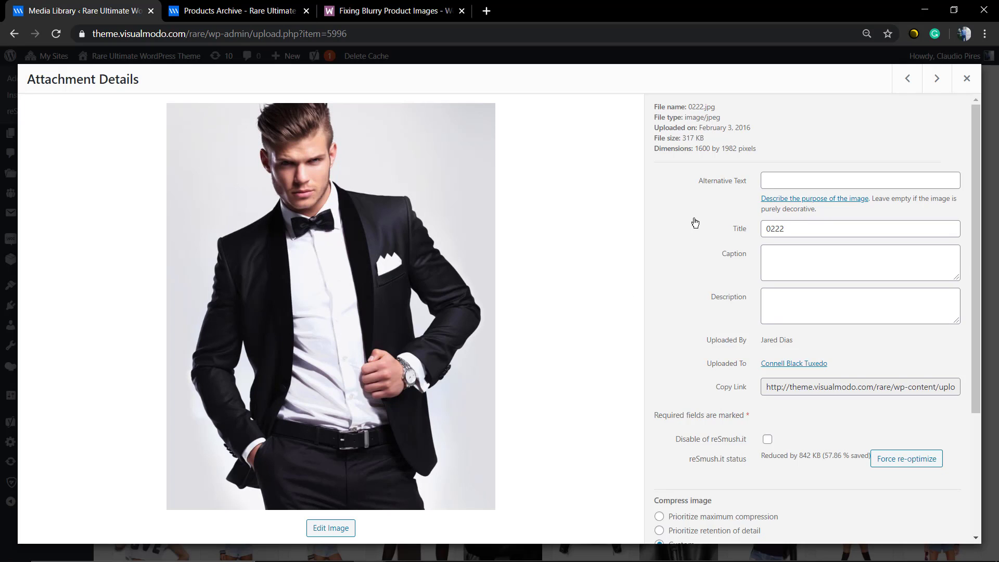
pyautogui.moveTo(764, 151); pyautogui.dragTo(653, 148)
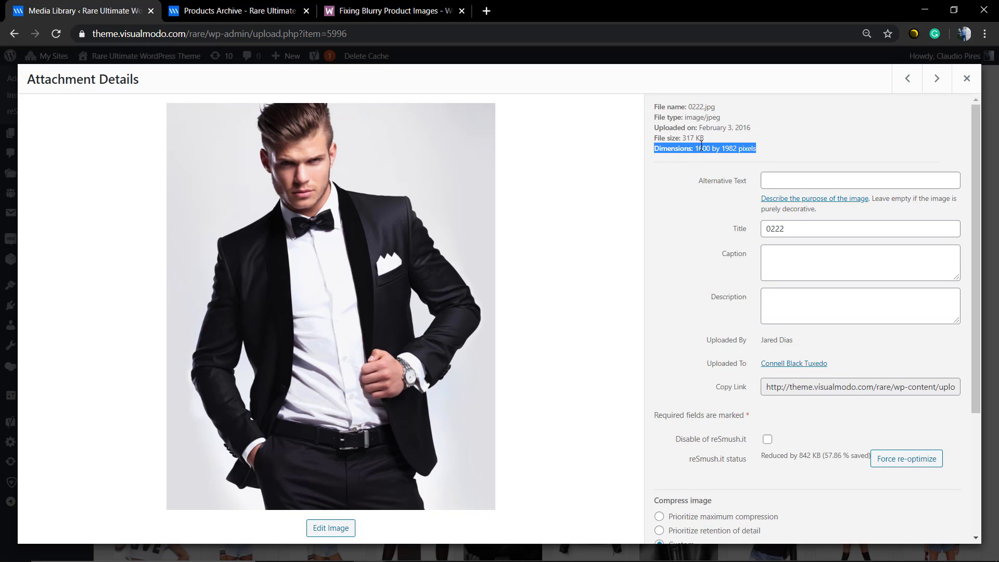
pyautogui.click(771, 147)
pyautogui.click(966, 79)
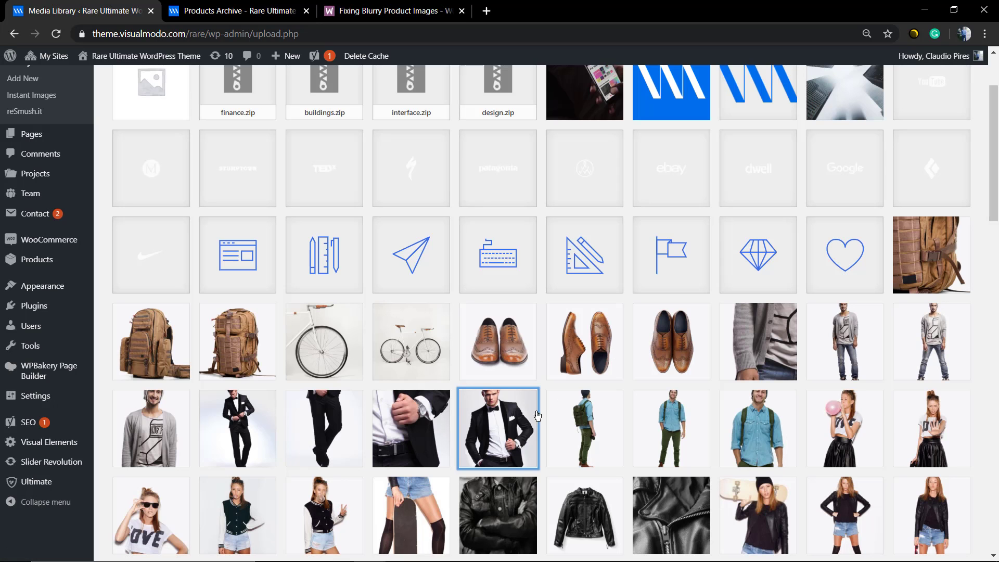
pyautogui.scroll(-2, 332, 438)
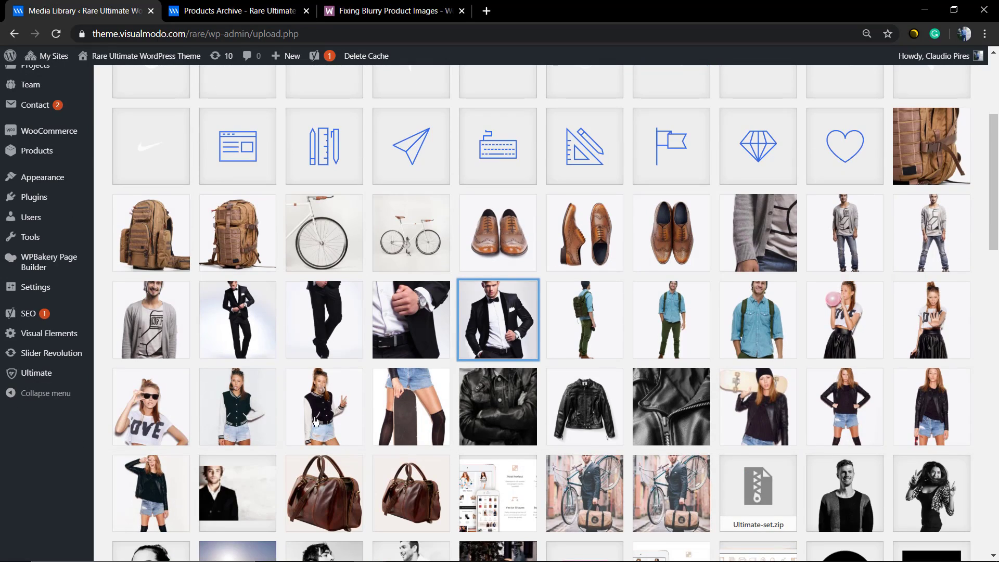
pyautogui.click(255, 412)
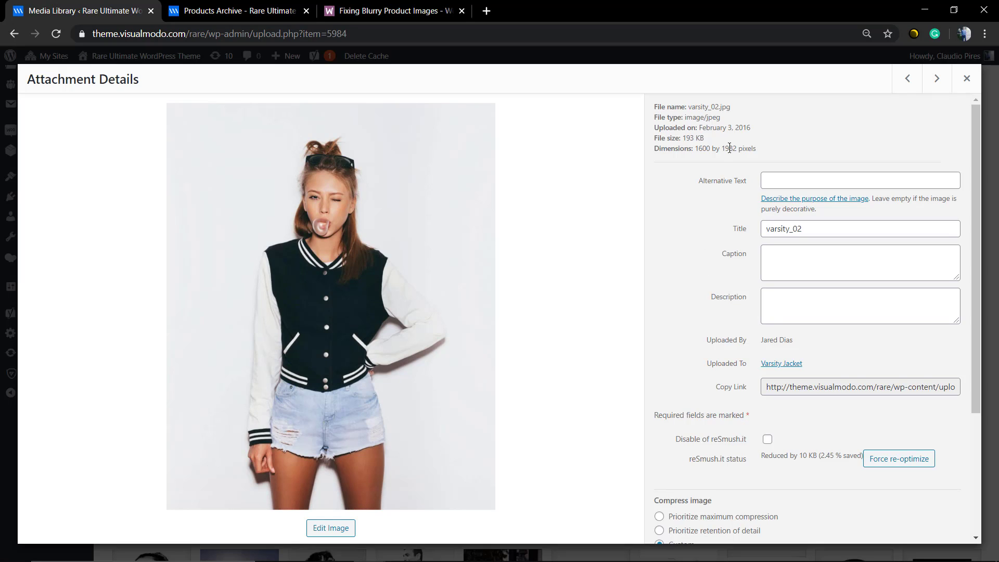
pyautogui.tripleClick(729, 148)
pyautogui.click(776, 145)
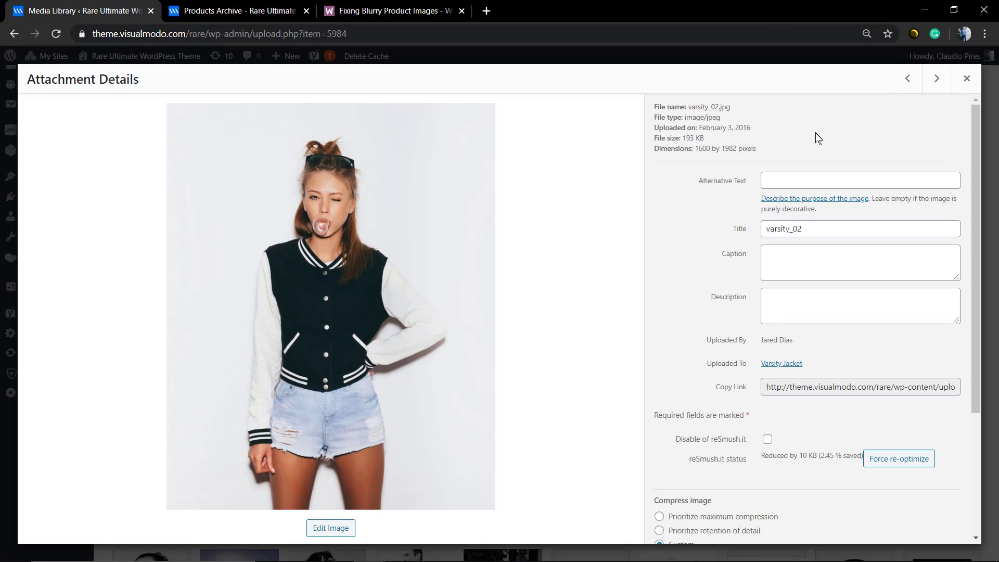
pyautogui.click(967, 78)
pyautogui.click(492, 347)
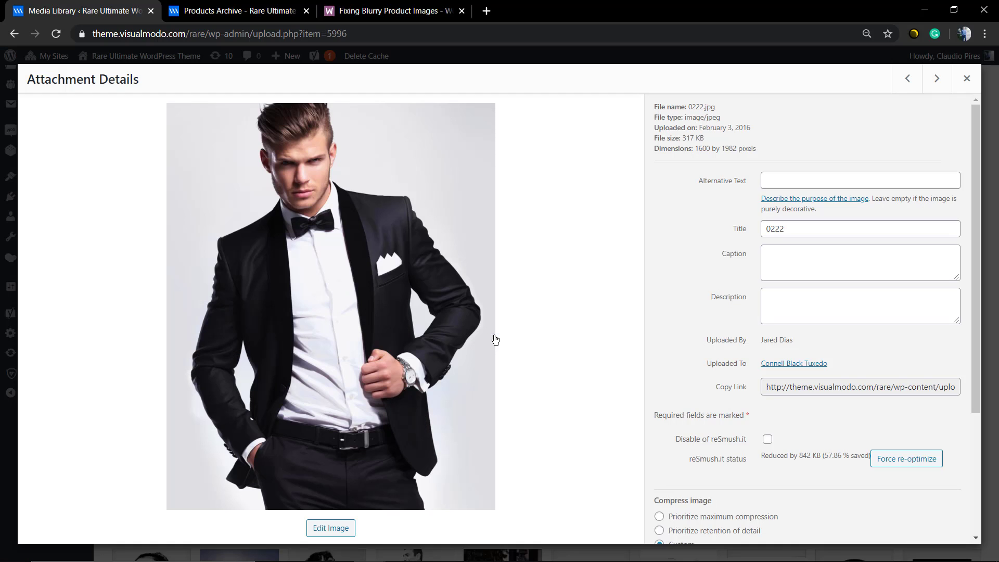
pyautogui.click(966, 78)
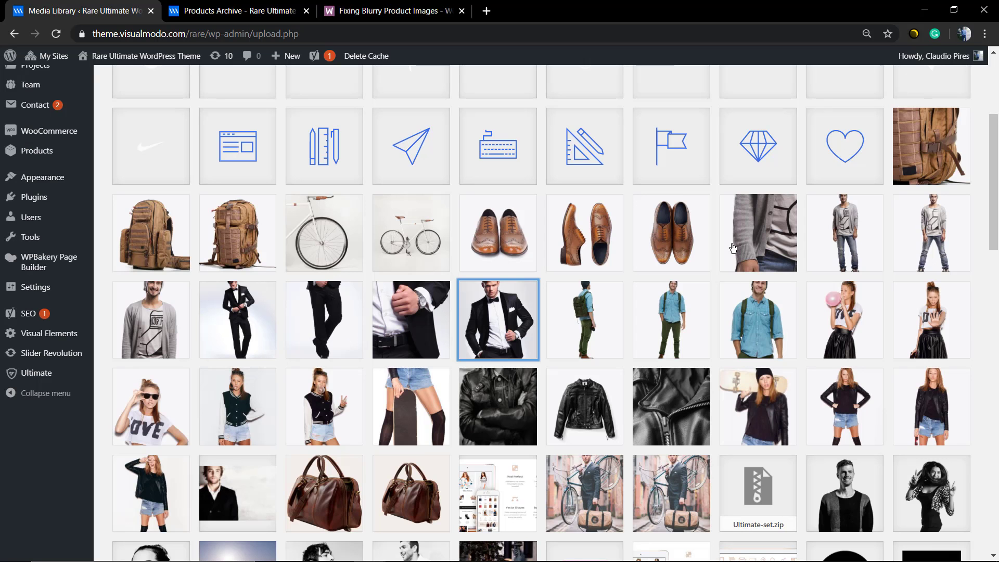
pyautogui.click(753, 319)
pyautogui.tripleClick(715, 152)
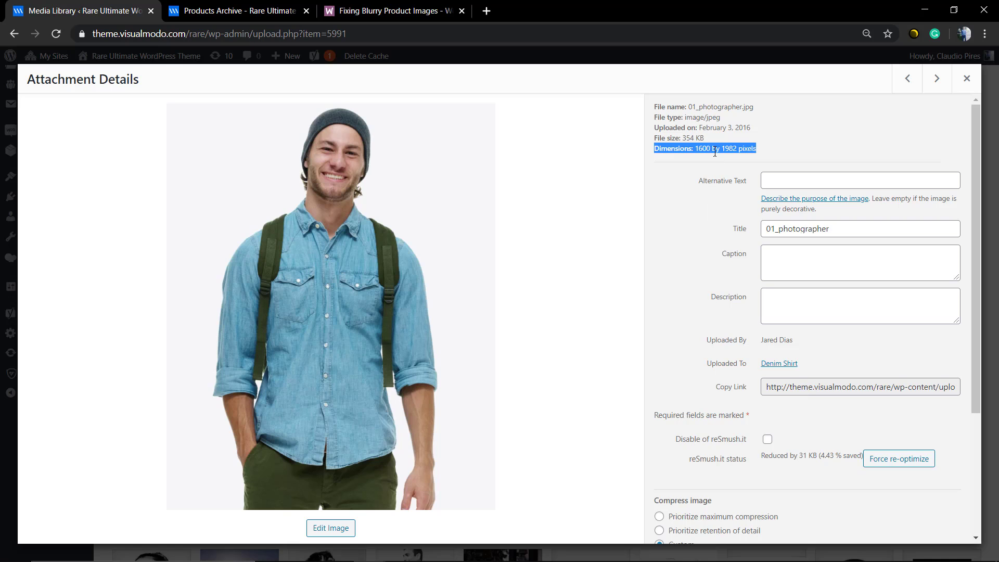
pyautogui.click(712, 148)
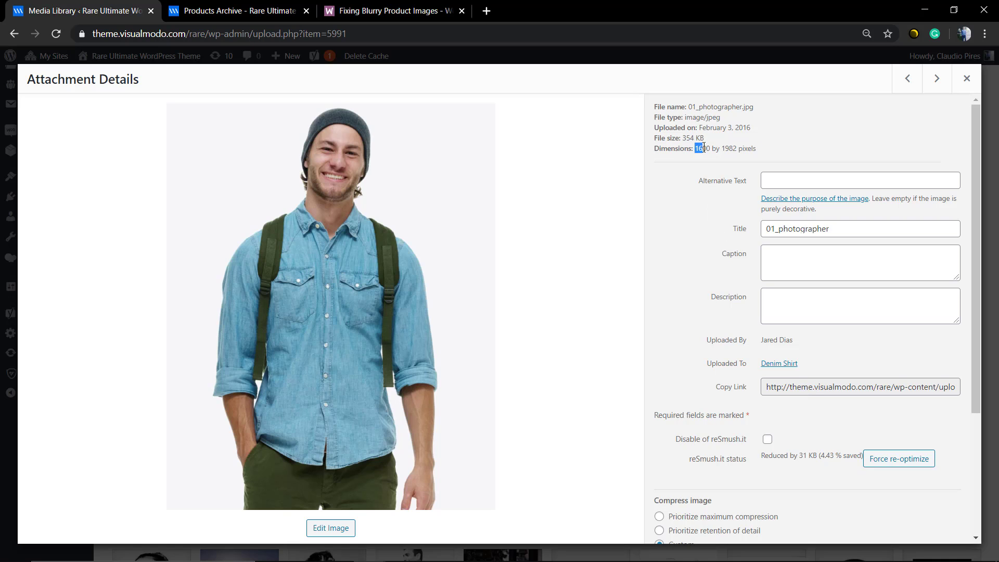
pyautogui.moveTo(703, 148); pyautogui.dragTo(758, 149)
pyautogui.click(967, 78)
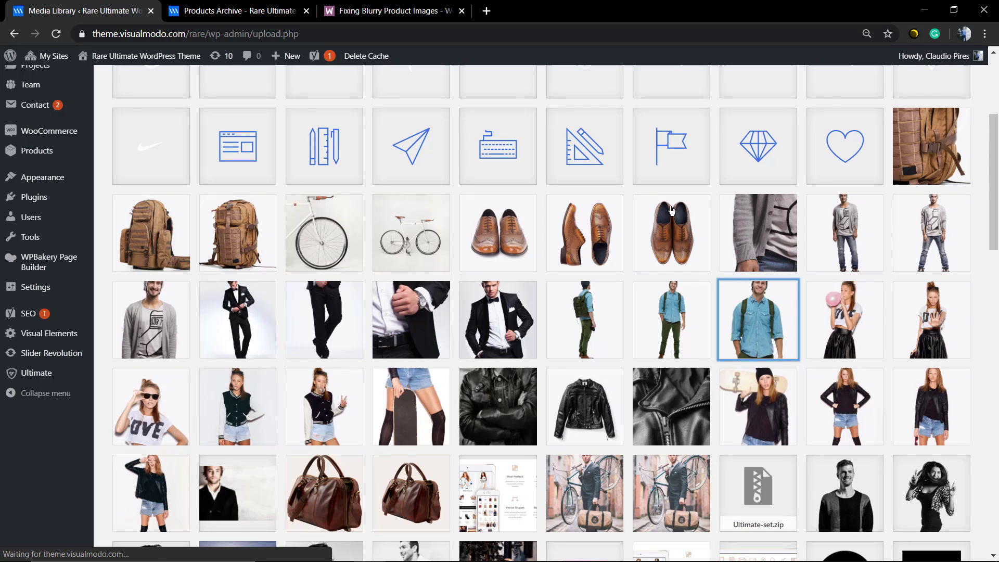
pyautogui.scroll(5, 387, 349)
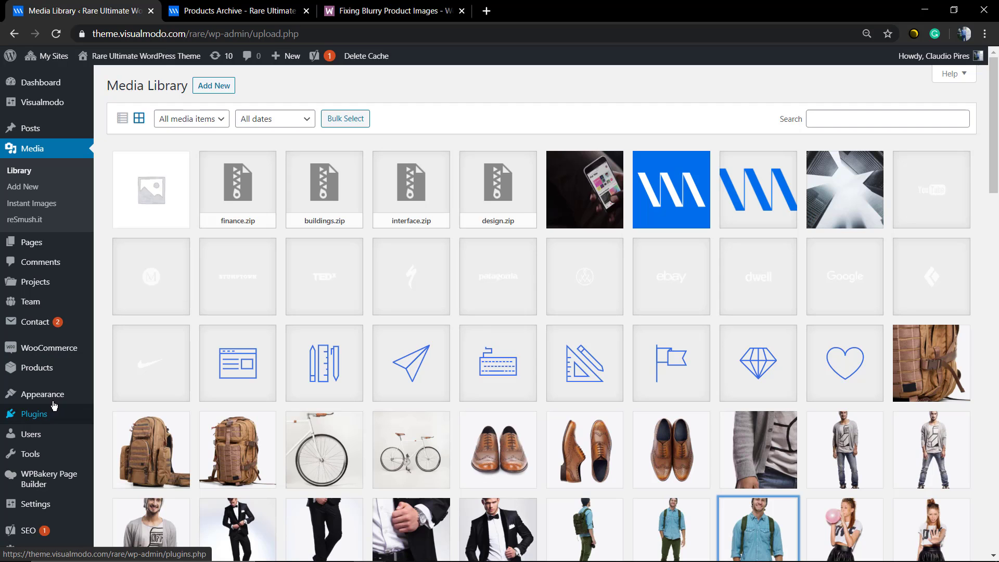
# - Open the Customizer for the Rare theme via Appearance > Customize
pyautogui.moveTo(69, 391)
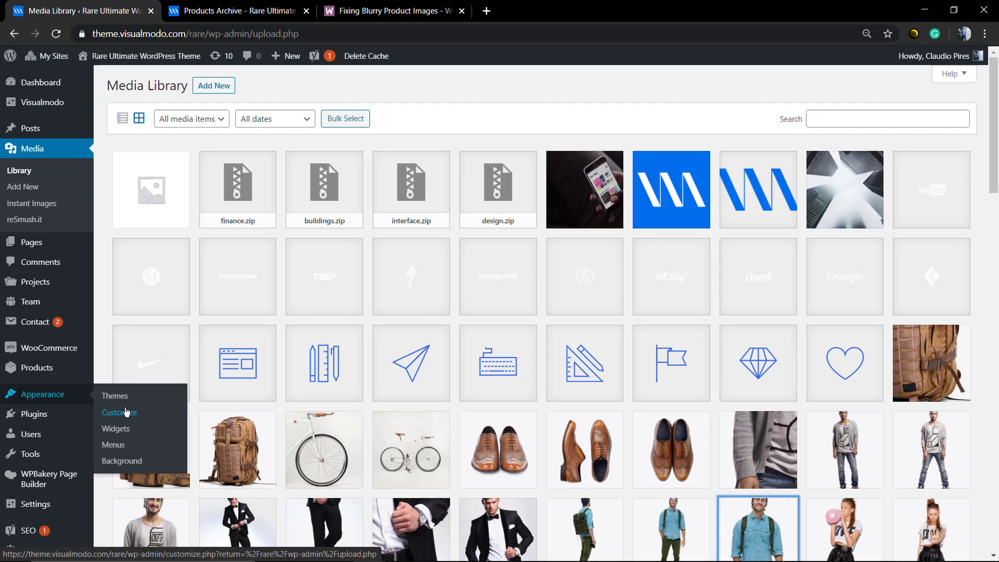
pyautogui.press('super+plus')
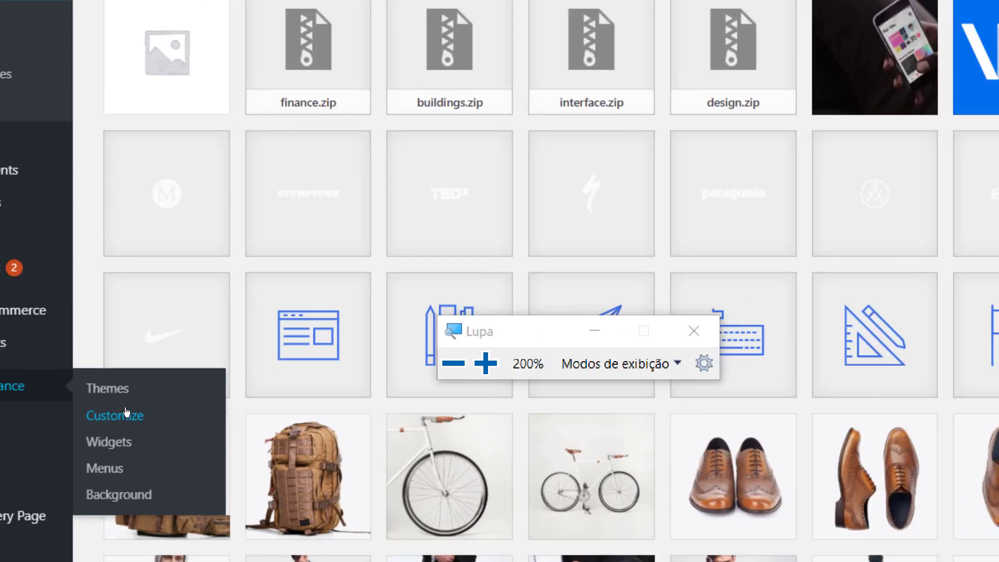
pyautogui.press('super+minus')
pyautogui.click(127, 411)
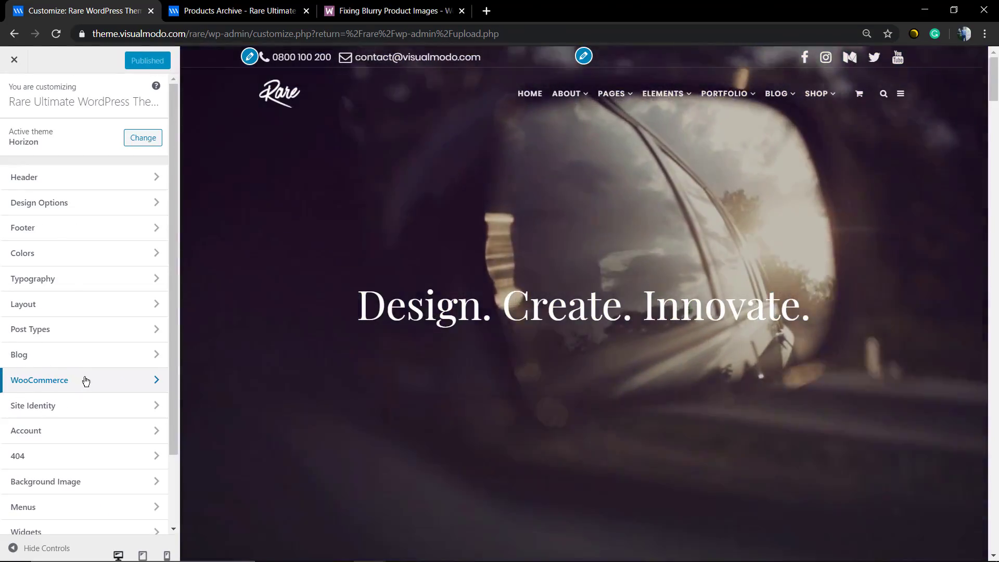
# - Open the WooCommerce Customizer settings, peek at Product Catalog, and return to the WooCommerce sections list
pyautogui.click(84, 380)
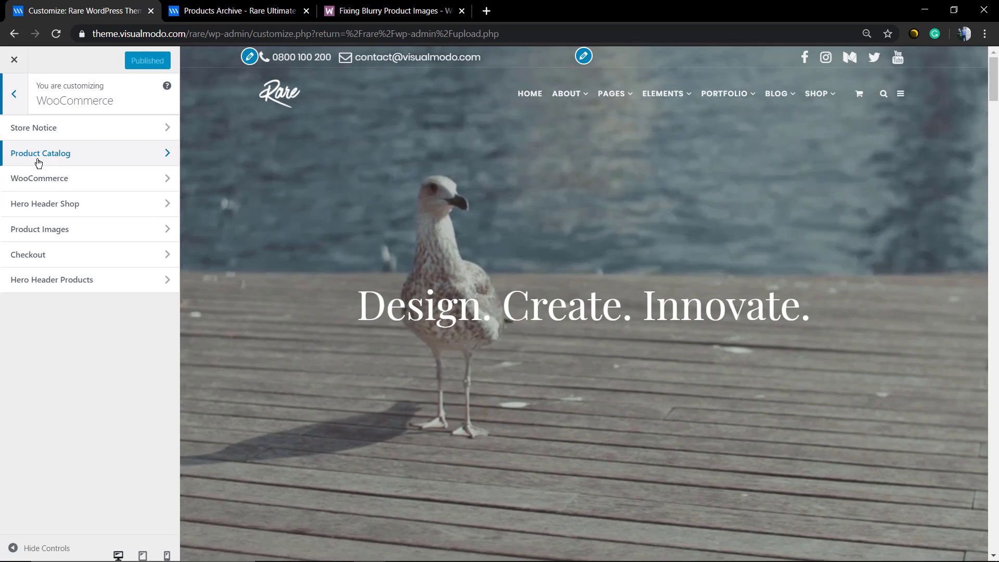
pyautogui.click(39, 163)
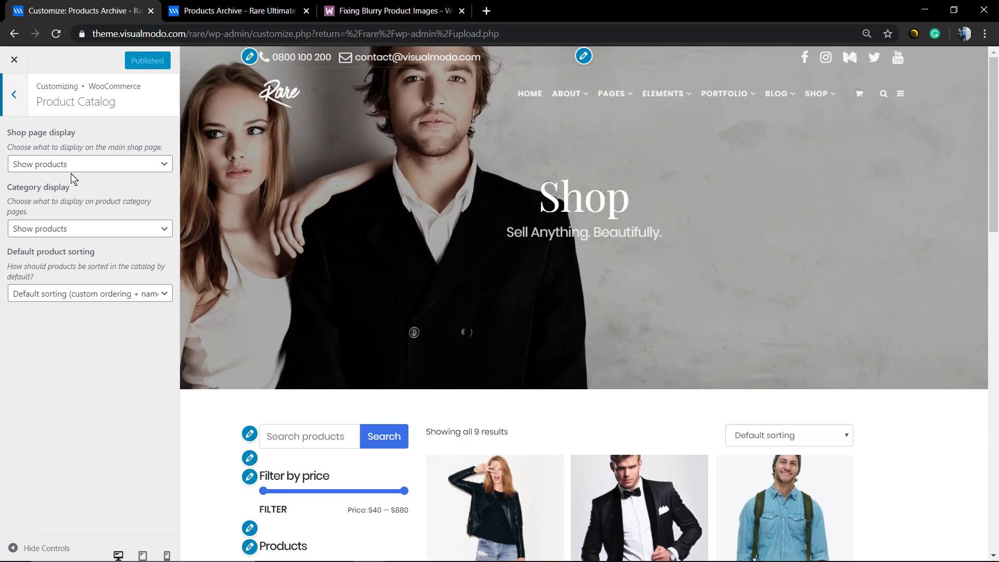
pyautogui.click(14, 94)
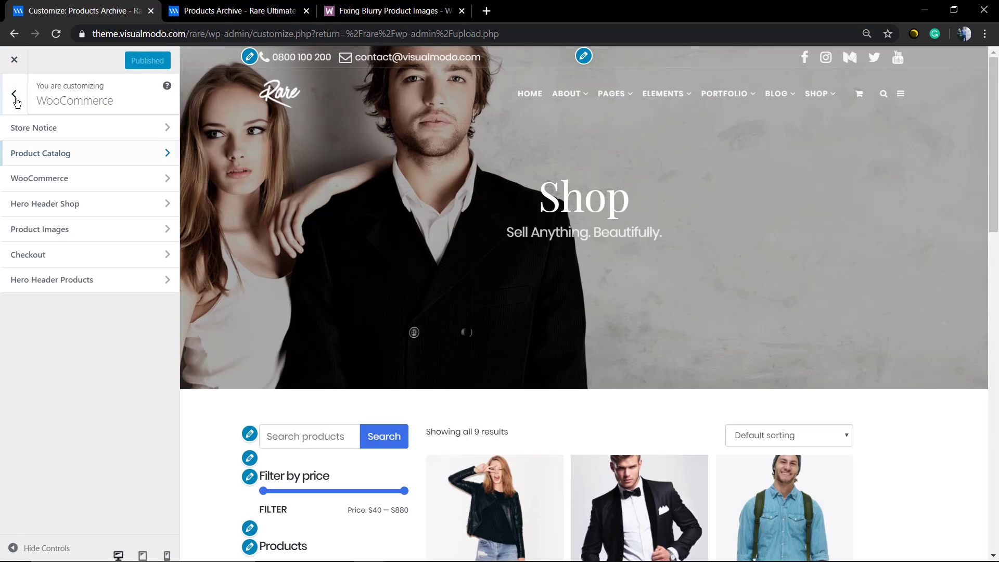
# - Show the Product Images settings: main width 600, thumbnail width 292, custom 123:131 cropping
pyautogui.click(57, 230)
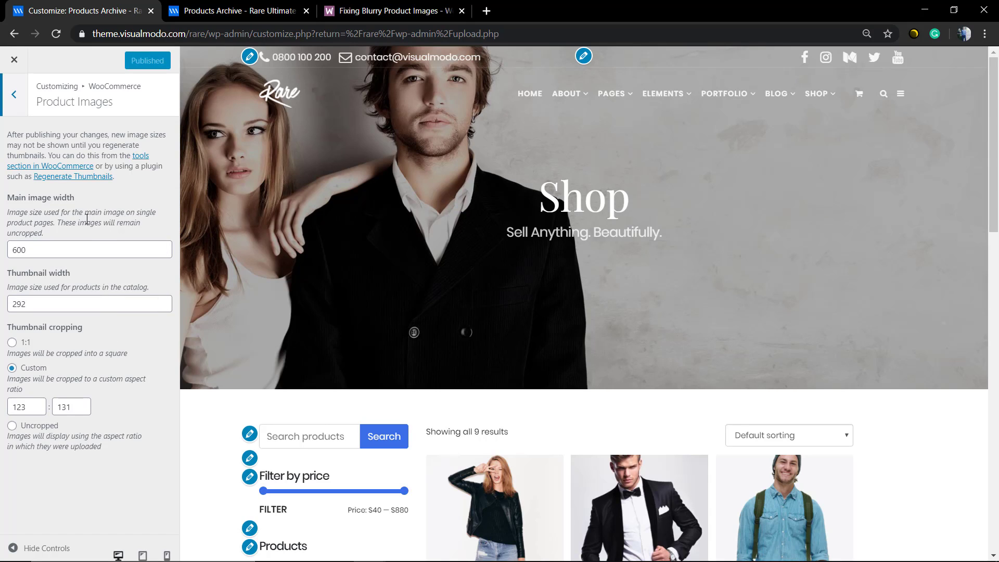
pyautogui.click(4, 102)
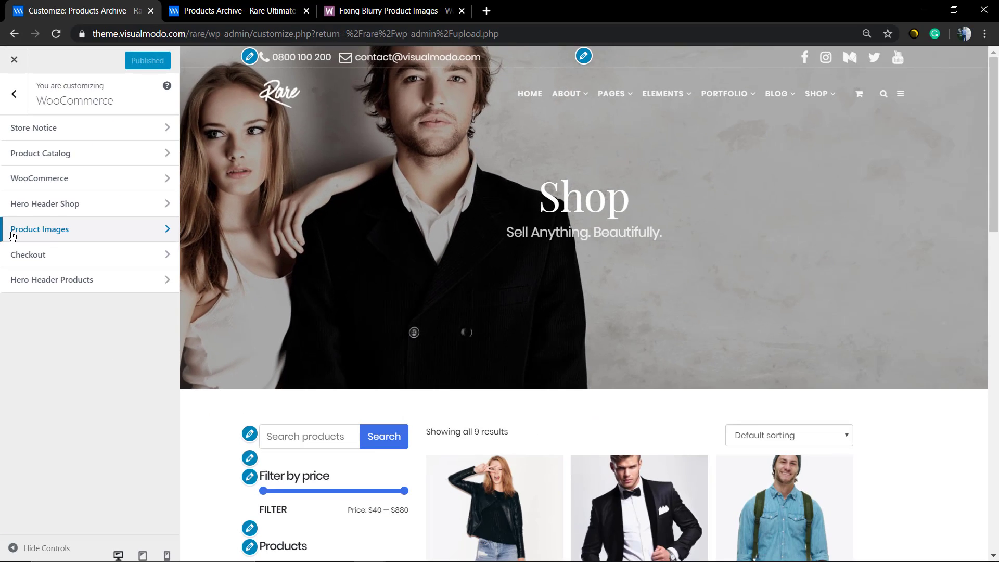
pyautogui.click(13, 234)
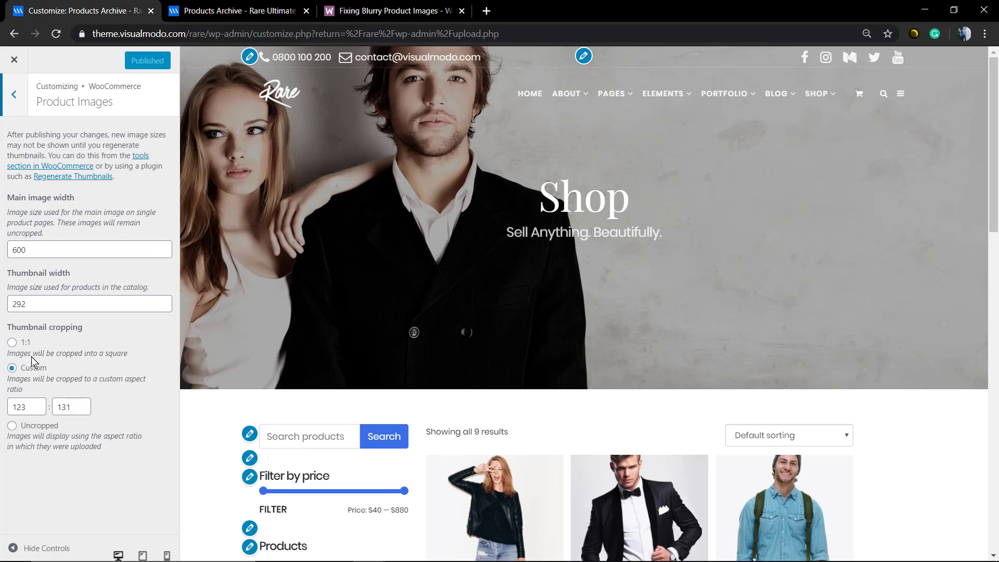
# - Set thumbnail cropping to 1:1 squares and check the products in the shop preview
pyautogui.click(12, 342)
pyautogui.scroll(-4, 462, 327)
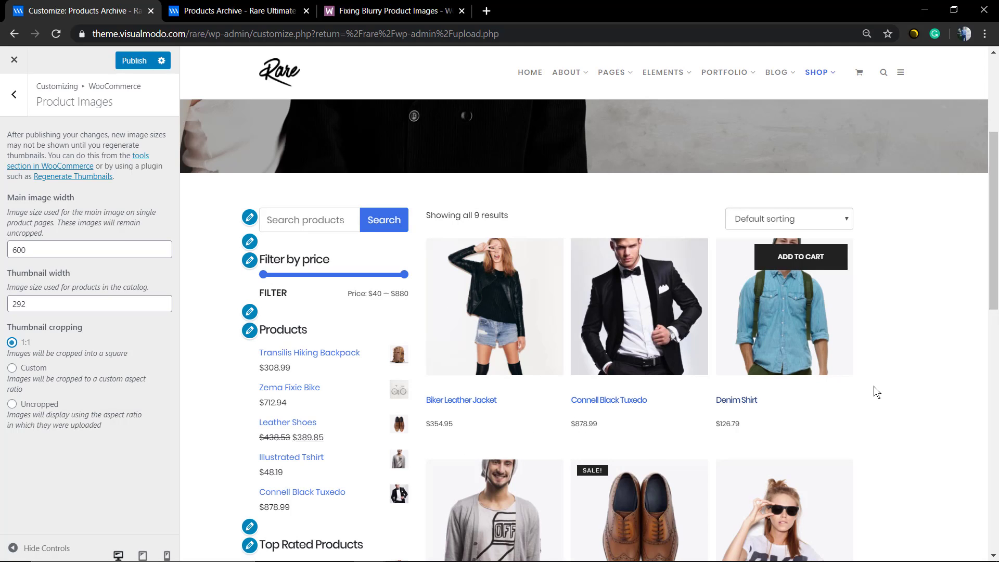
pyautogui.scroll(-4, 876, 392)
pyautogui.scroll(-4, 981, 357)
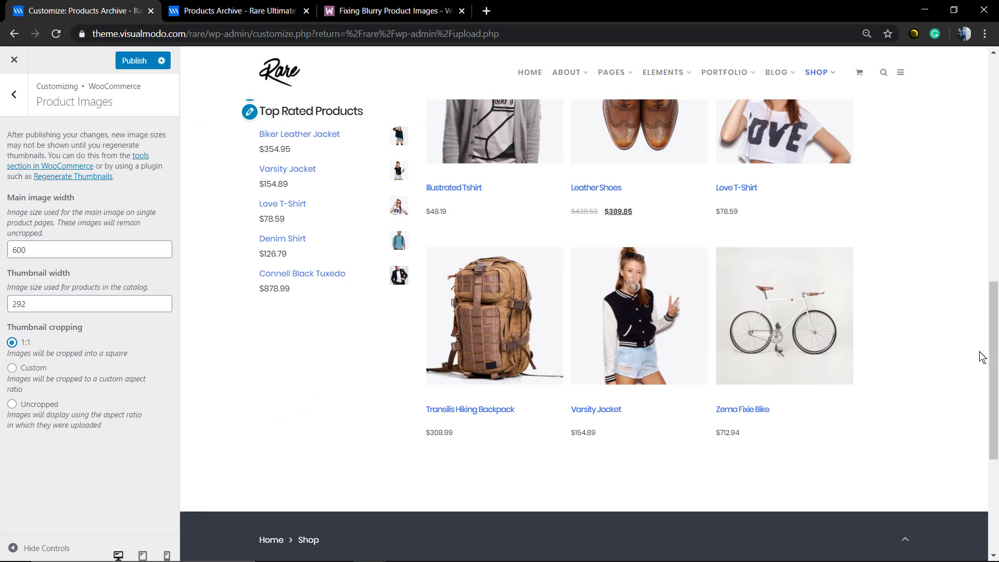
pyautogui.scroll(2, 499, 291)
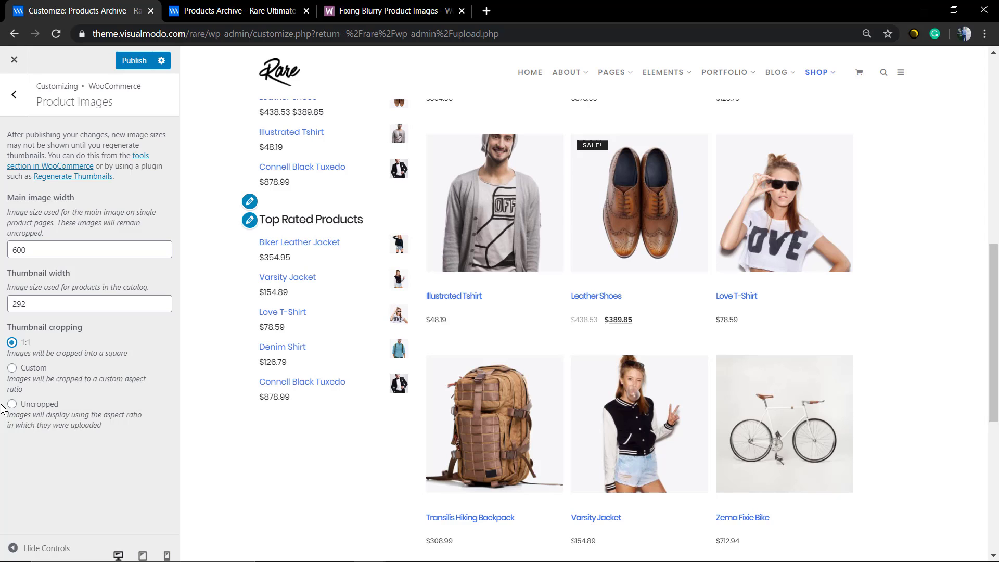
pyautogui.press('alt')
# - Set thumbnail cropping to Uncropped and review all 9 products in the shop preview
pyautogui.click(11, 405)
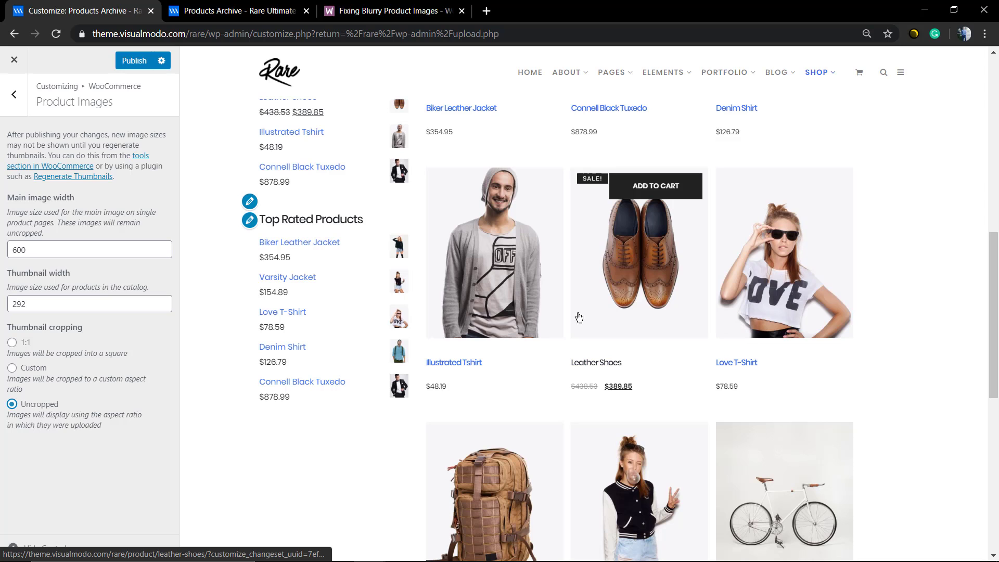
pyautogui.scroll(-4, 960, 323)
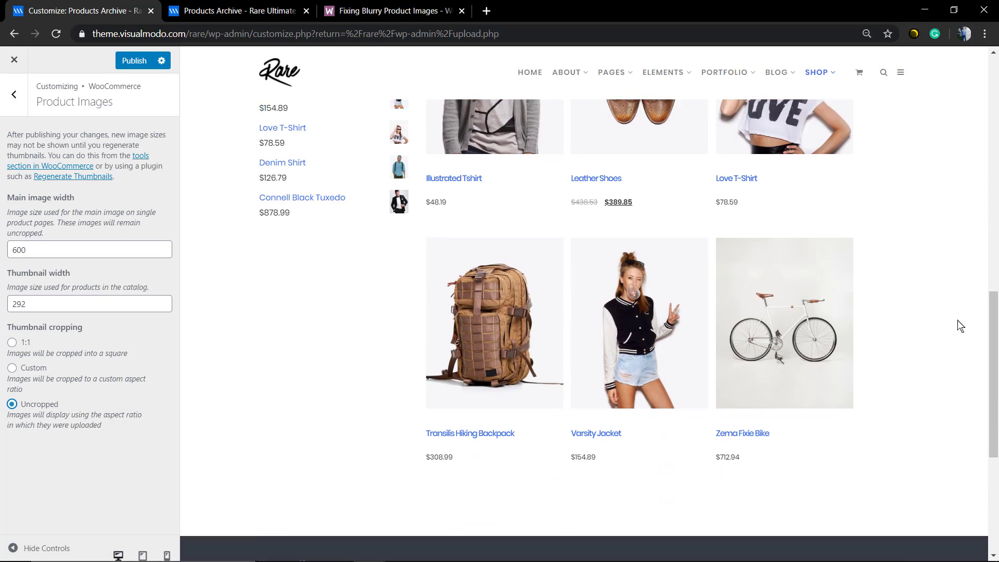
pyautogui.scroll(6, 971, 327)
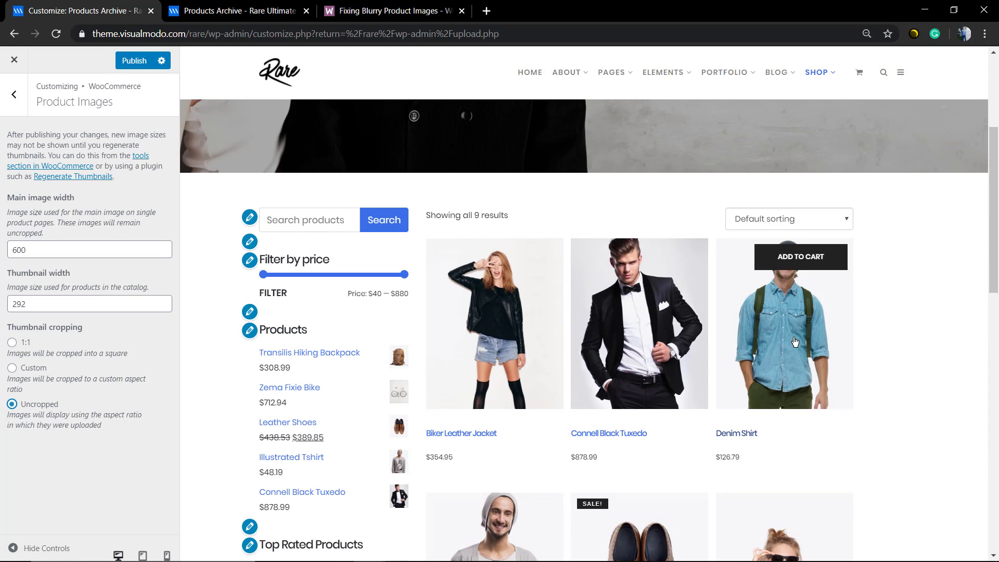
pyautogui.scroll(-6, 634, 365)
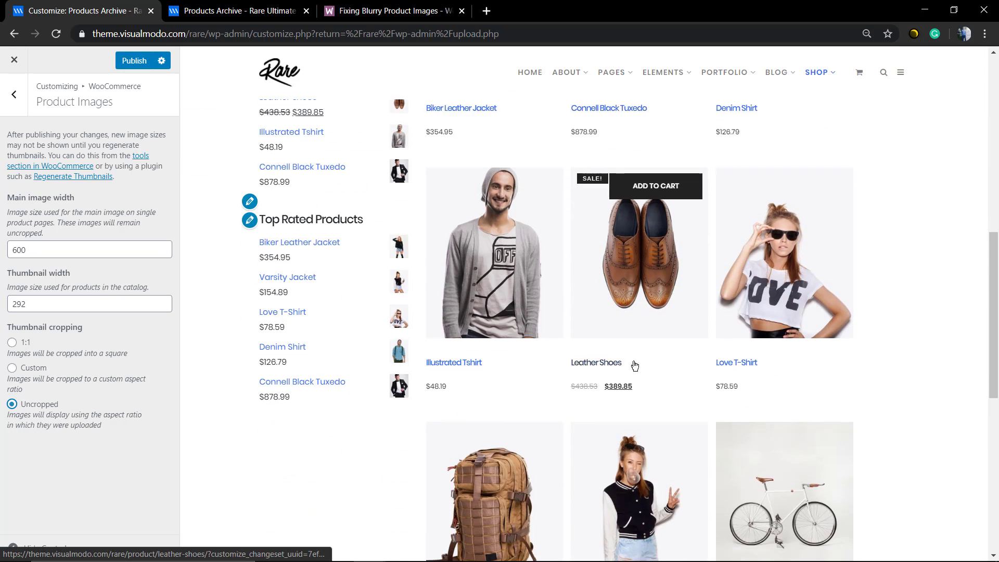
pyautogui.scroll(-4, 684, 370)
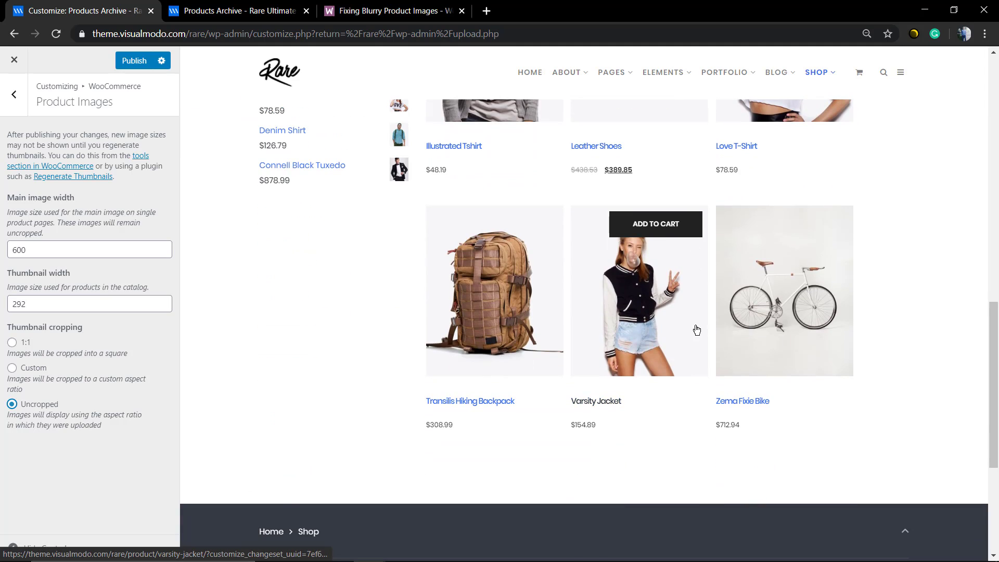
pyautogui.scroll(-5, 676, 345)
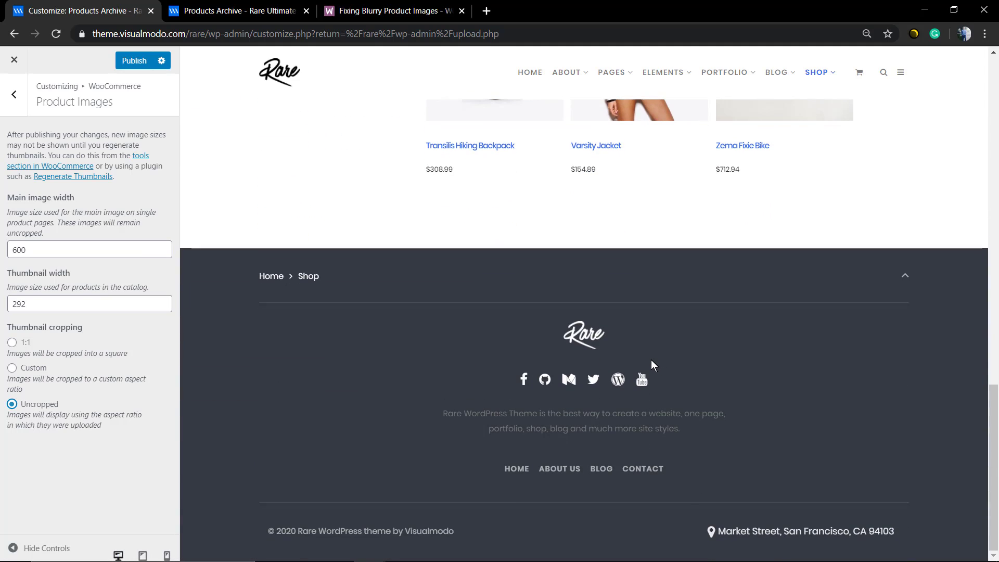
pyautogui.scroll(12, 651, 360)
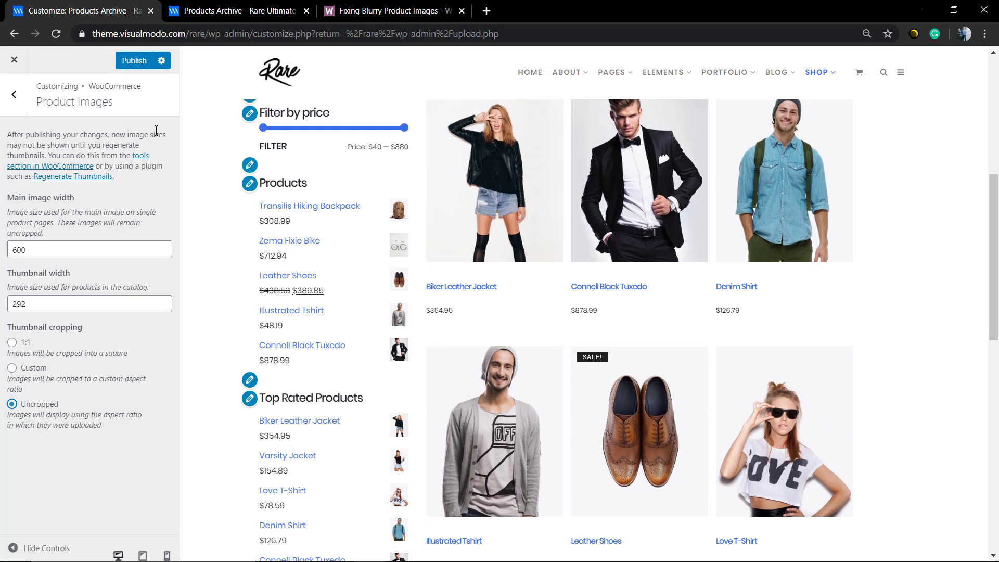
pyautogui.click(28, 375)
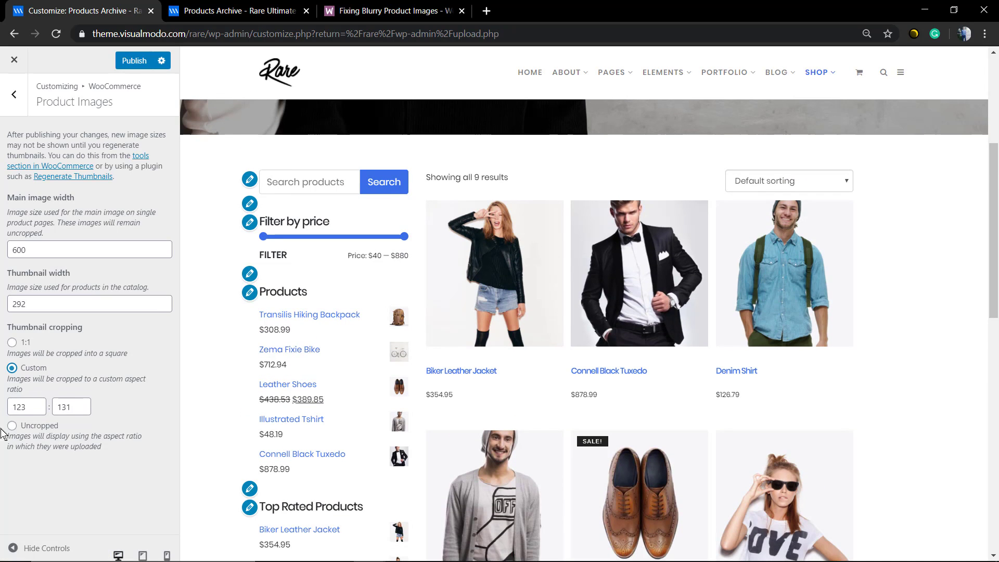
pyautogui.click(33, 426)
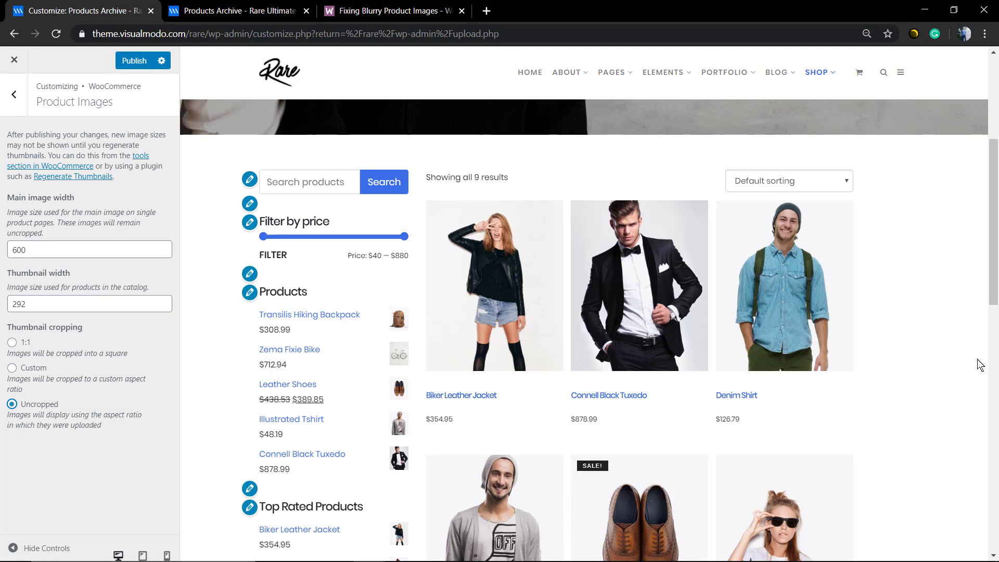
pyautogui.scroll(-8, 978, 363)
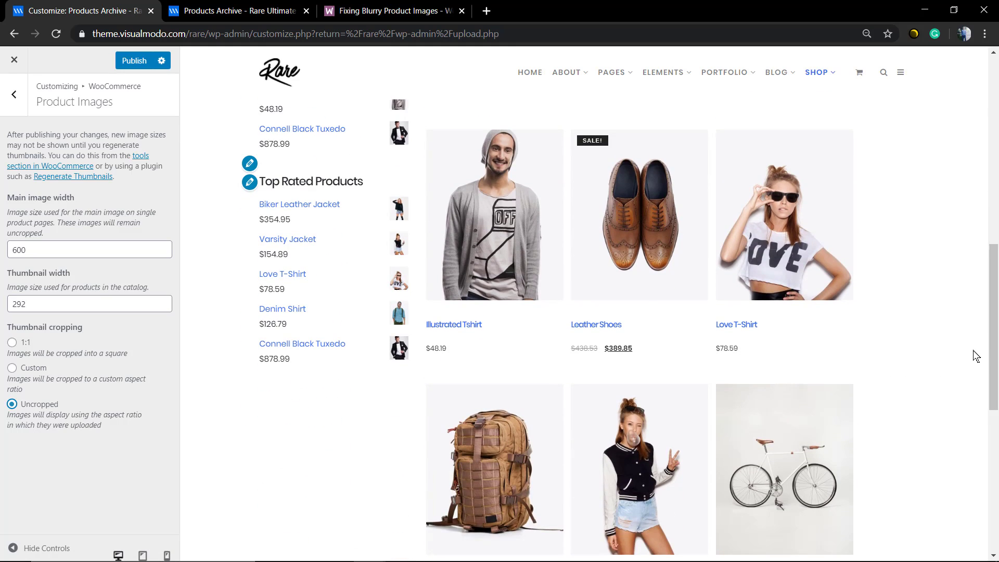
pyautogui.scroll(-3, 976, 352)
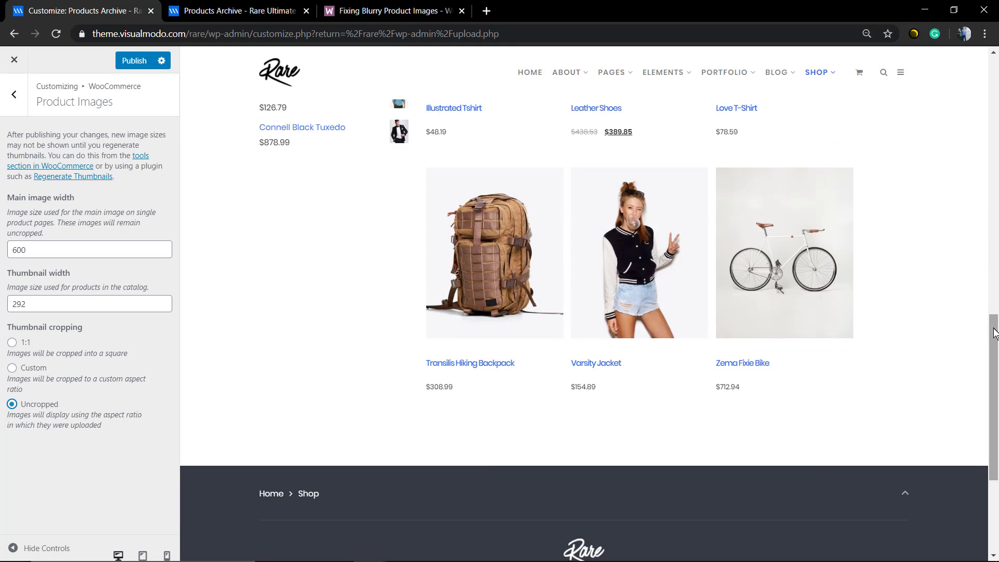
pyautogui.scroll(10, 991, 335)
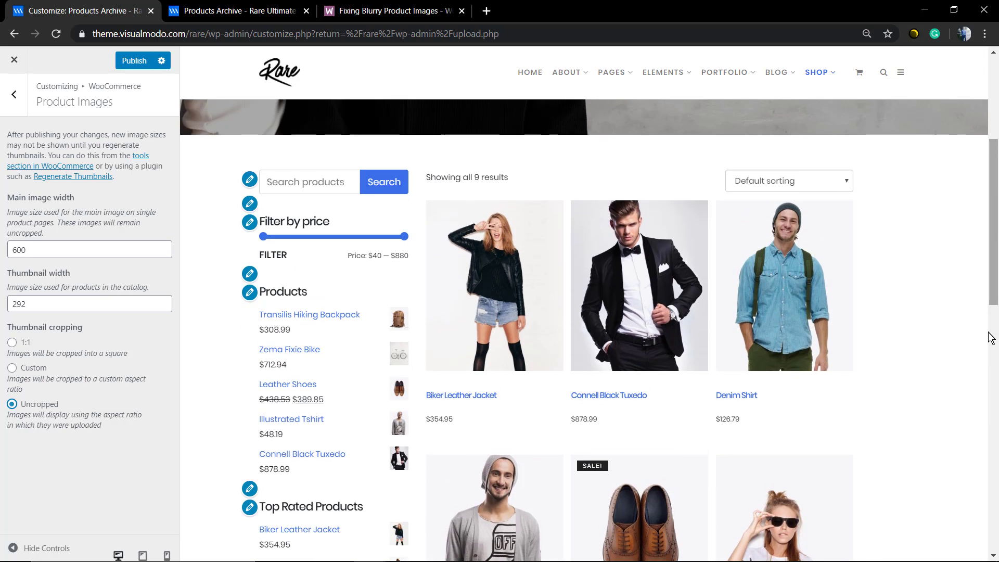
pyautogui.scroll(5, 991, 337)
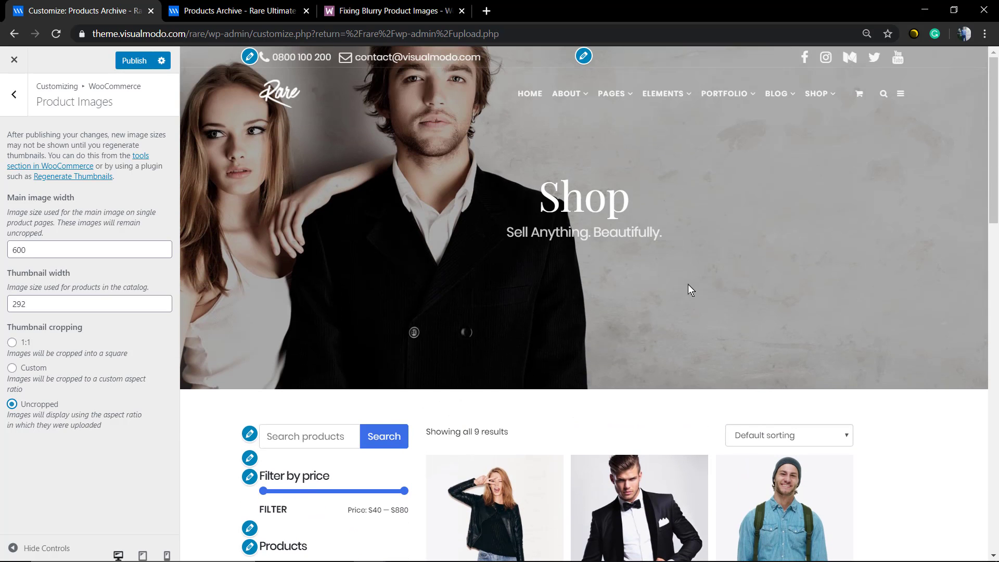